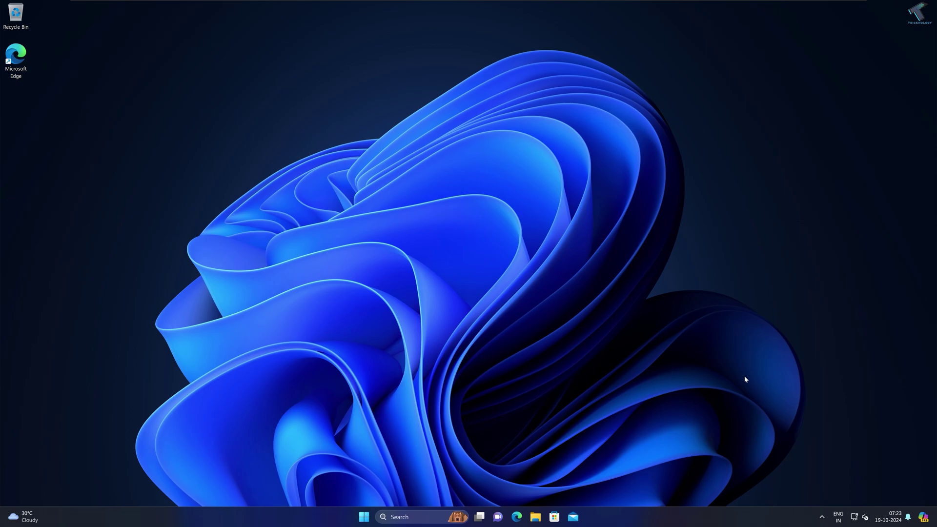
Step: Open Run from Start search, centre it, and enter msdt.exe -id AudioPlaybackDiagnostic
{"action": "left_click", "coordinate": [363, 520]}
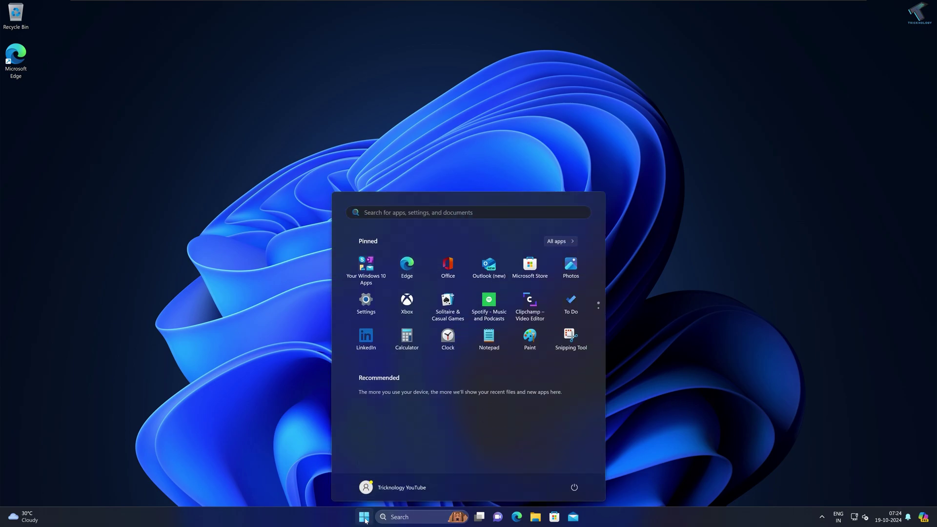
{"action": "type", "text": "run"}
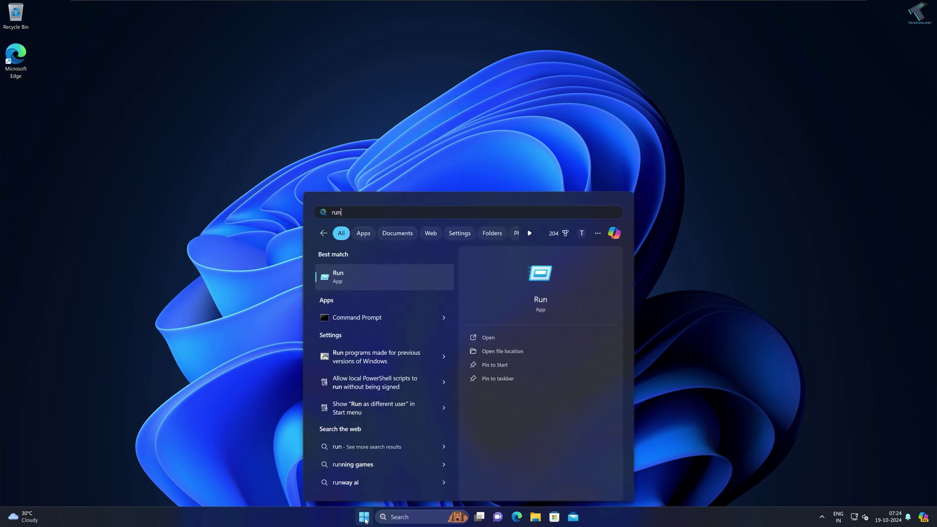
{"action": "key", "text": "Return"}
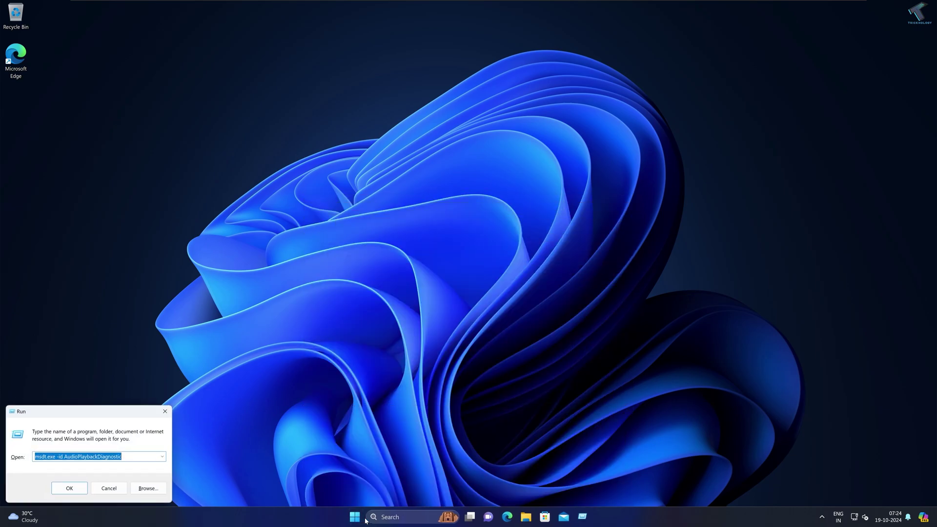
{"action": "left_click_drag", "start_coordinate": [86, 408], "coordinate": [472, 224]}
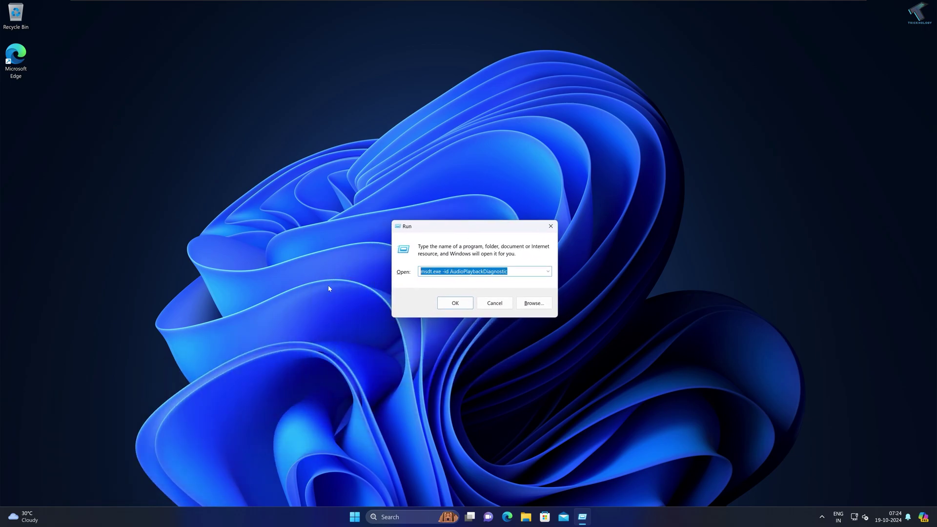
{"action": "type", "text": "msdt.ex"}
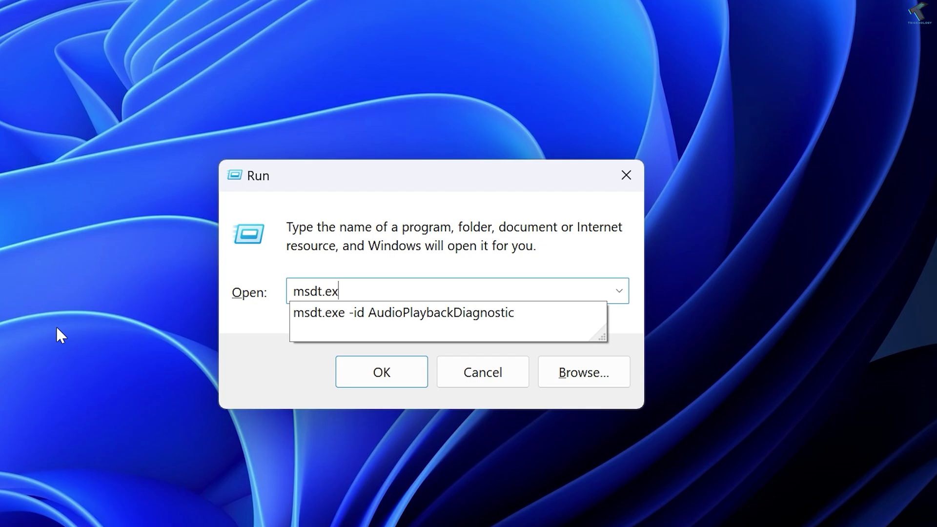
{"action": "type", "text": "e -id AudioPlaybackDi"}
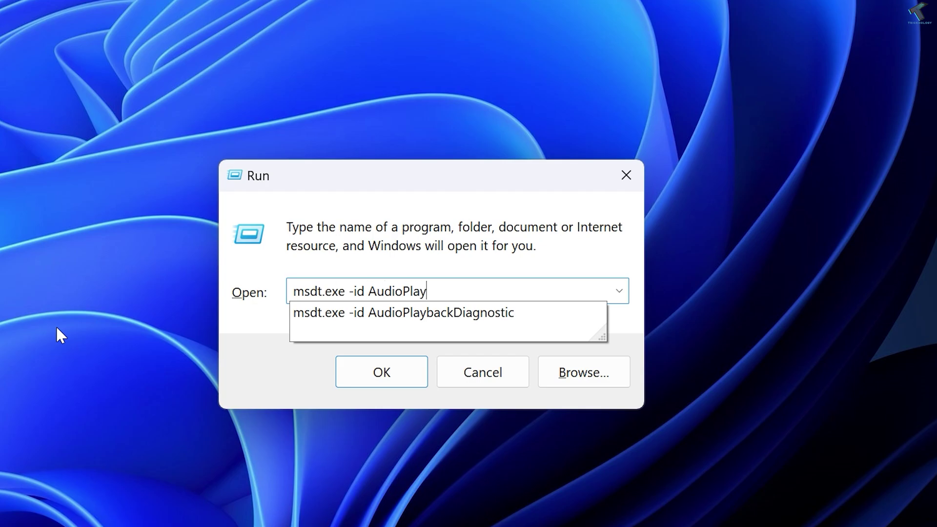
{"action": "type", "text": "agnostic"}
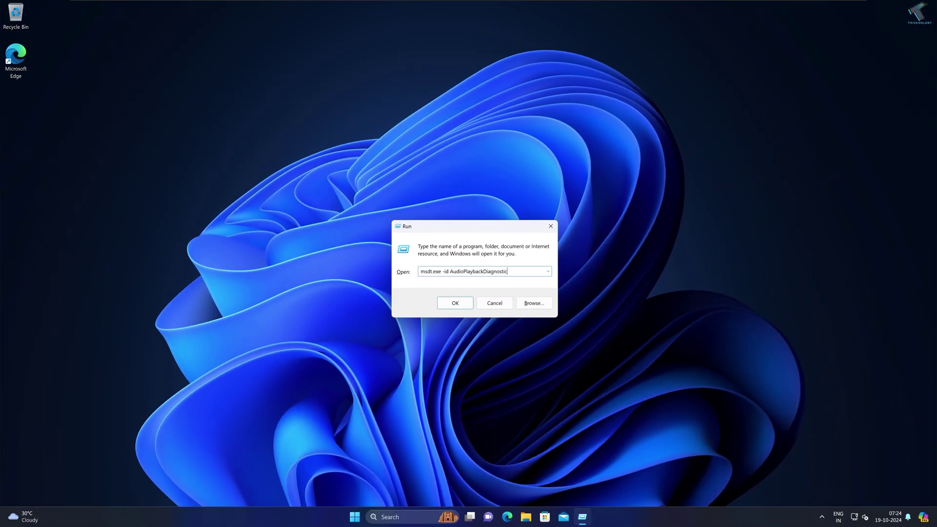
Step: Run the Playing Audio troubleshooter with 'Apply repairs automatically' enabled, then close it
{"action": "key", "text": "Return"}
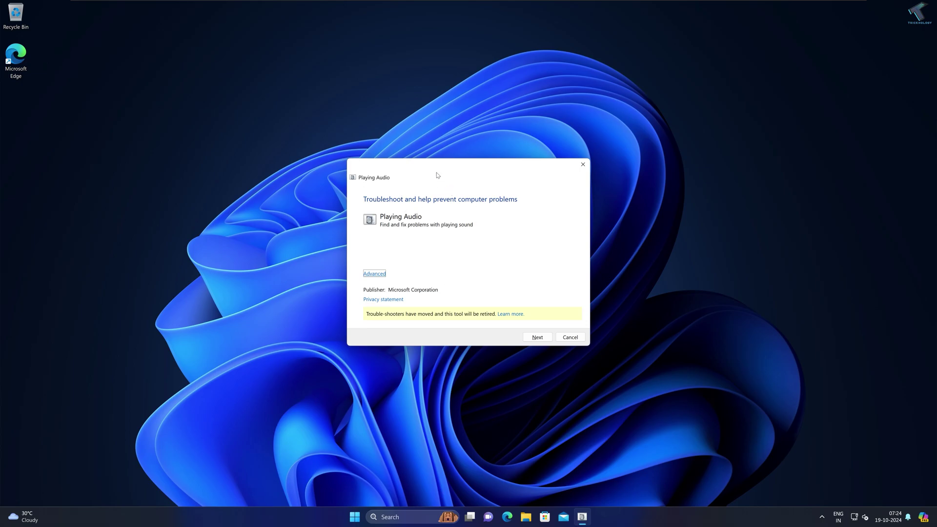
{"action": "left_click", "coordinate": [377, 275]}
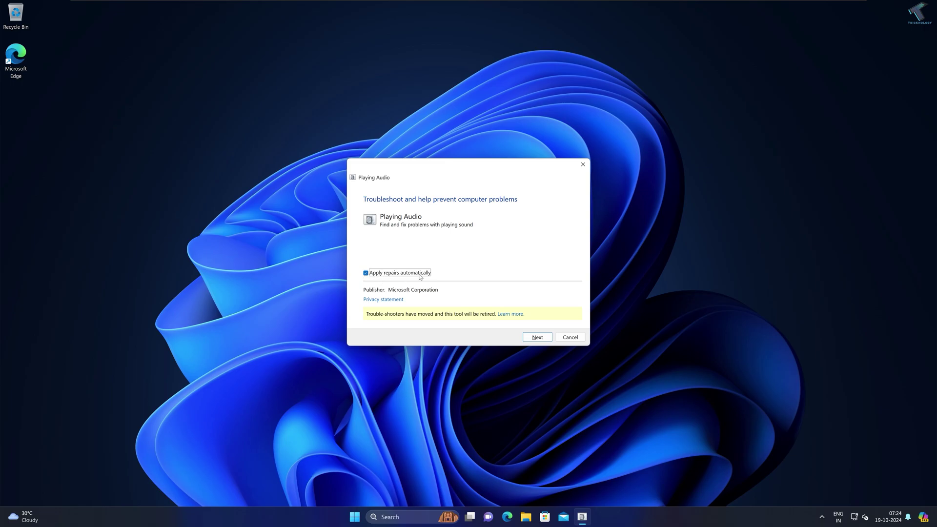
{"action": "left_click", "coordinate": [534, 339]}
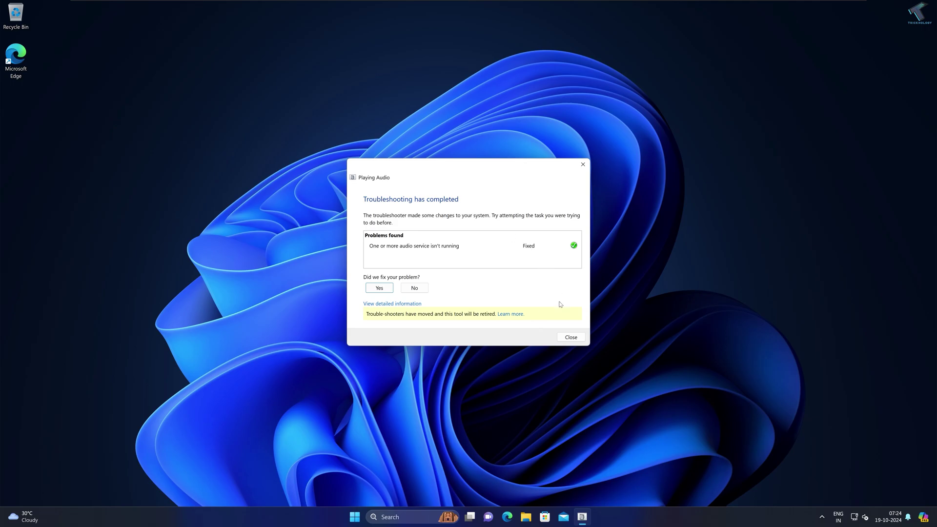
{"action": "left_click", "coordinate": [569, 336]}
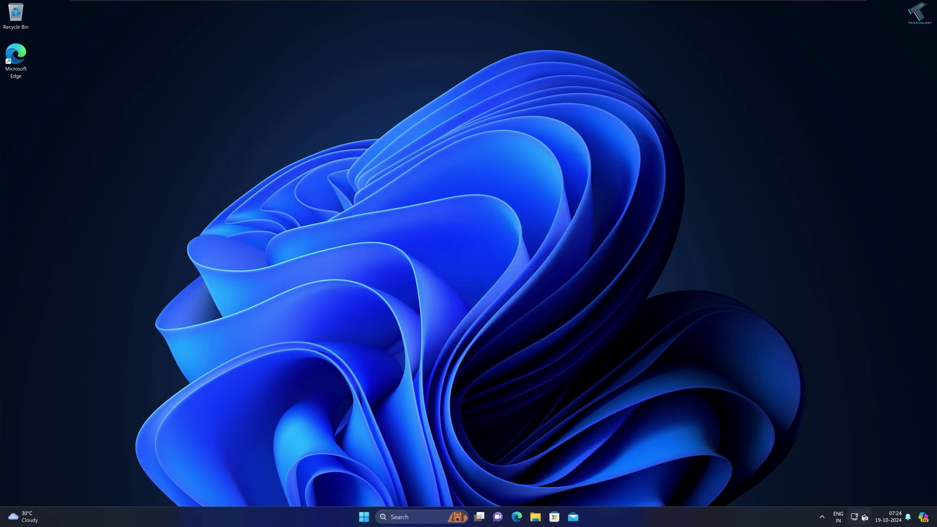
Step: Check the volume, then open Settings > System > Sound and scroll to Advanced
{"action": "left_click", "coordinate": [865, 518]}
{"action": "left_click", "coordinate": [639, 420]}
{"action": "right_click", "coordinate": [365, 518]}
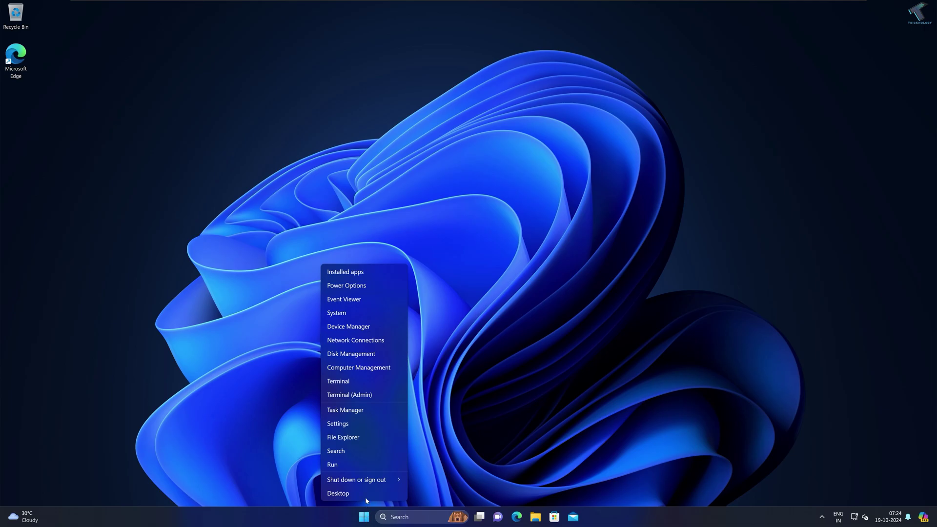
{"action": "left_click", "coordinate": [367, 423]}
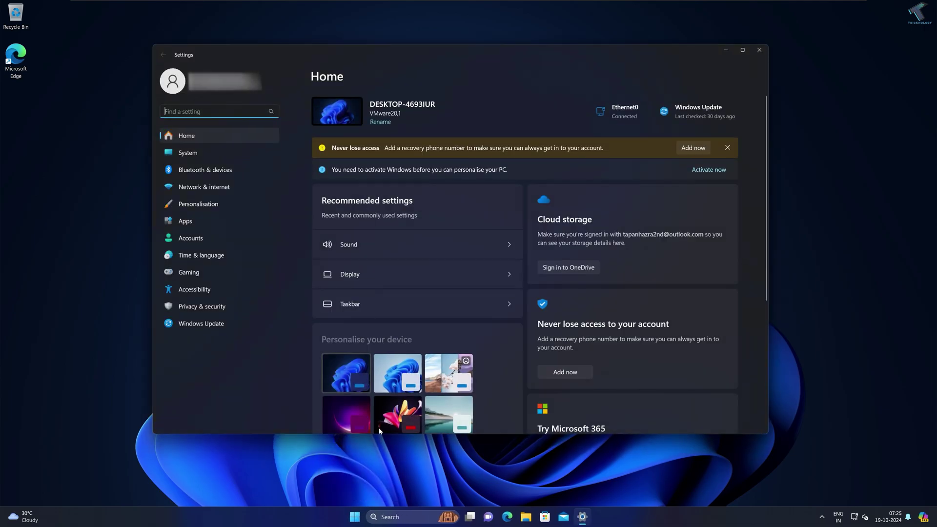
{"action": "left_click", "coordinate": [182, 155]}
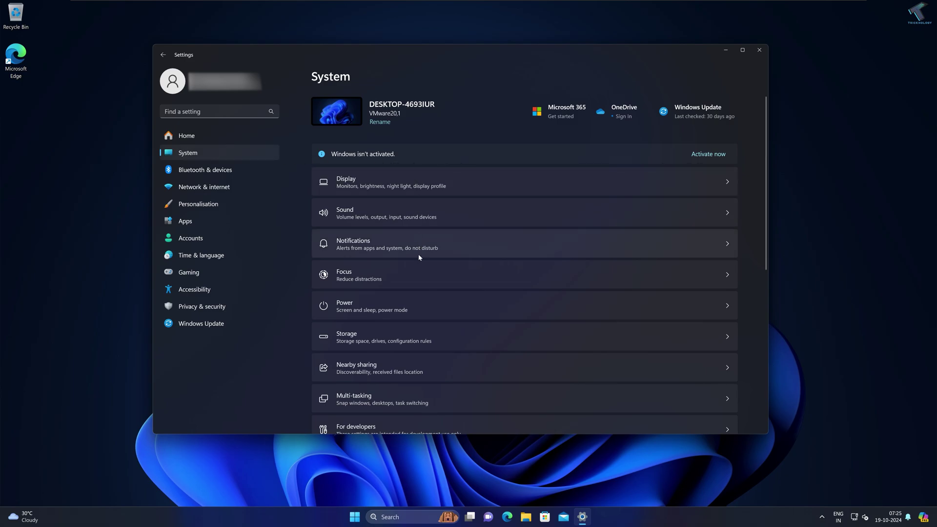
{"action": "left_click", "coordinate": [391, 218]}
{"action": "scroll", "coordinate": [419, 293], "scroll_direction": "down", "scroll_amount": 2}
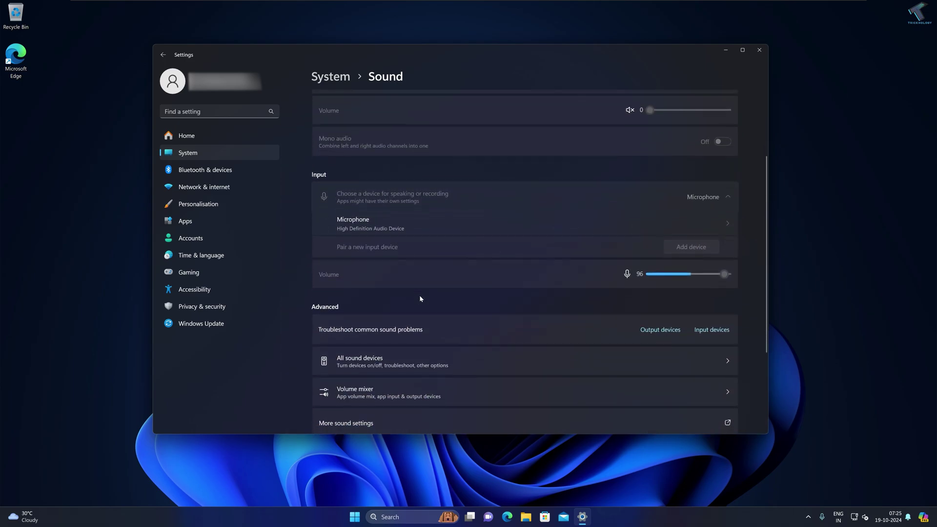
{"action": "scroll", "coordinate": [420, 299], "scroll_direction": "down", "scroll_amount": 1}
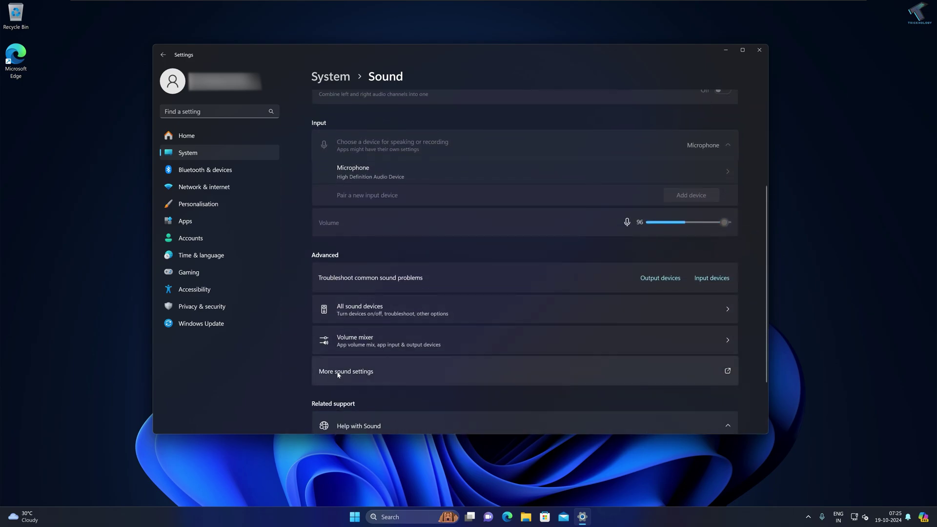
Step: Enable the disabled Speakers in the classic Sound dialog, confirm with OK, and close Settings
{"action": "left_click", "coordinate": [356, 372]}
{"action": "left_click_drag", "start_coordinate": [122, 63], "coordinate": [413, 126]}
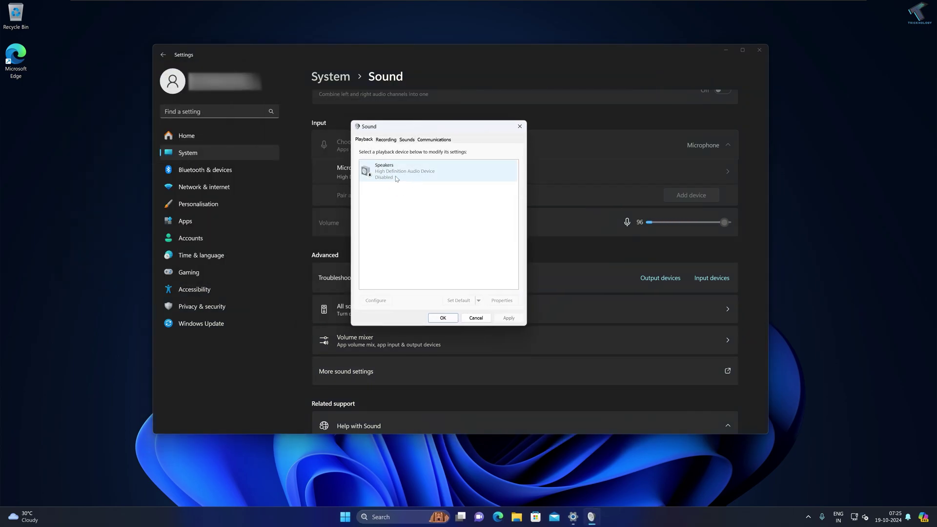
{"action": "left_click", "coordinate": [402, 175]}
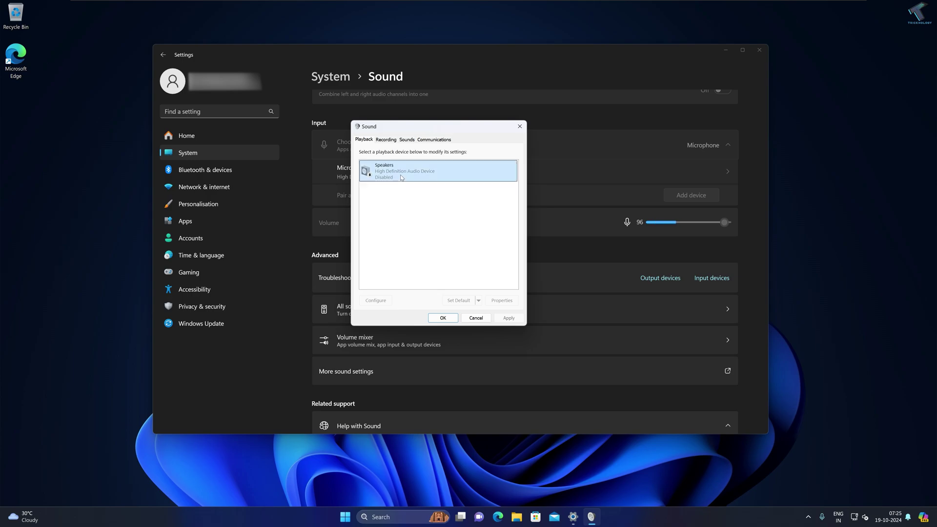
{"action": "right_click", "coordinate": [401, 176]}
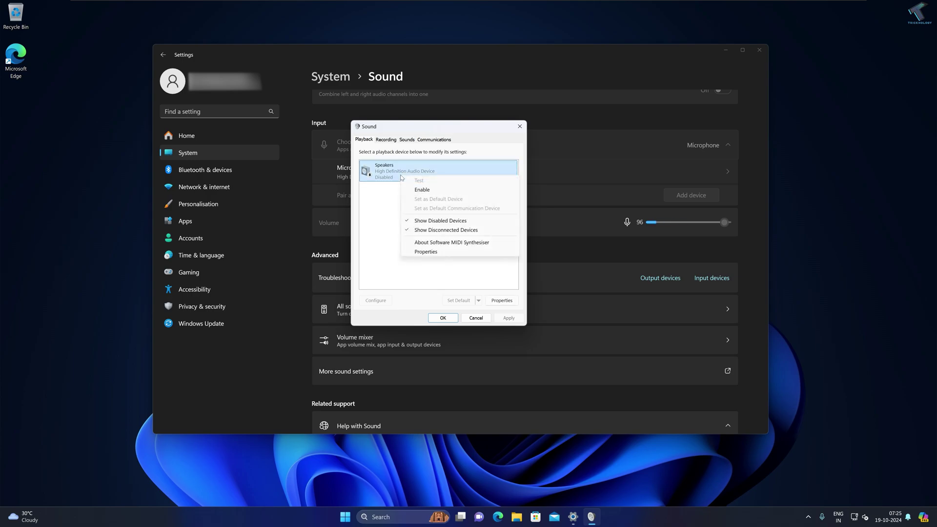
{"action": "left_click", "coordinate": [444, 191]}
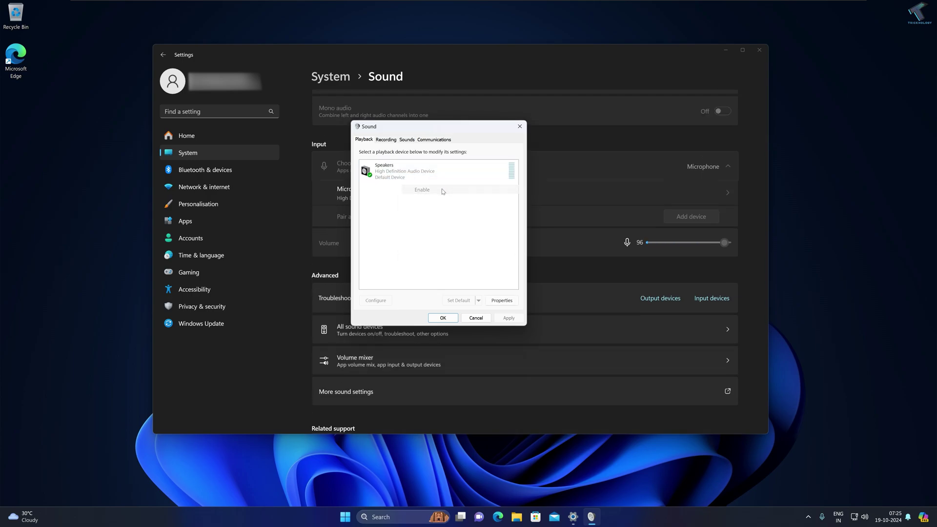
{"action": "right_click", "coordinate": [418, 177]}
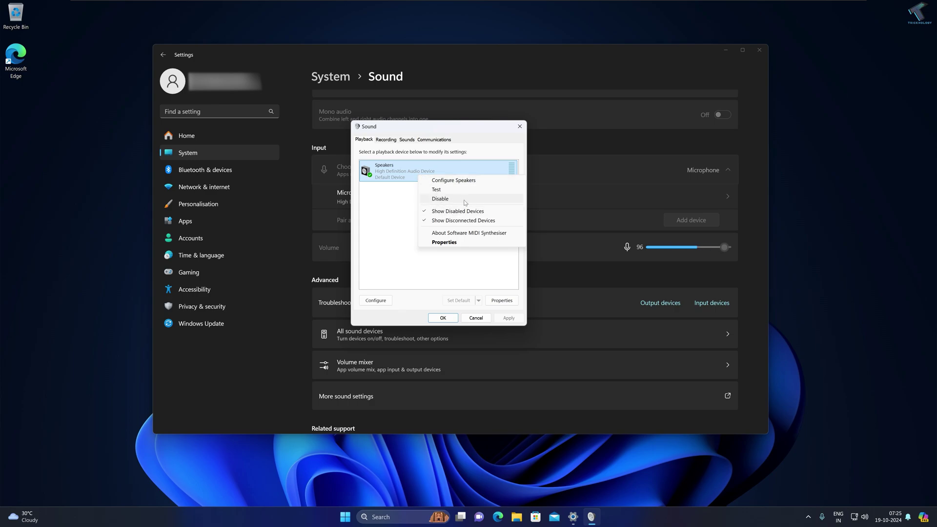
{"action": "left_click", "coordinate": [390, 175]}
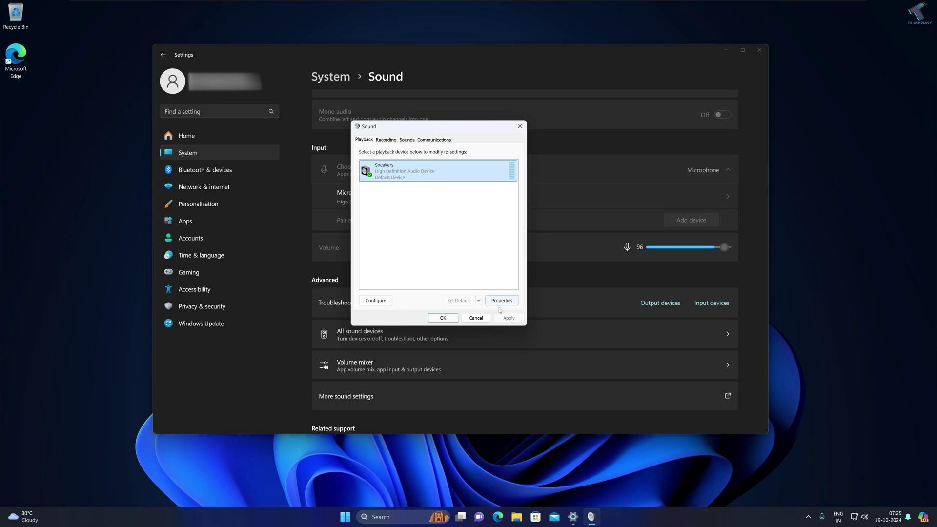
{"action": "left_click", "coordinate": [451, 316]}
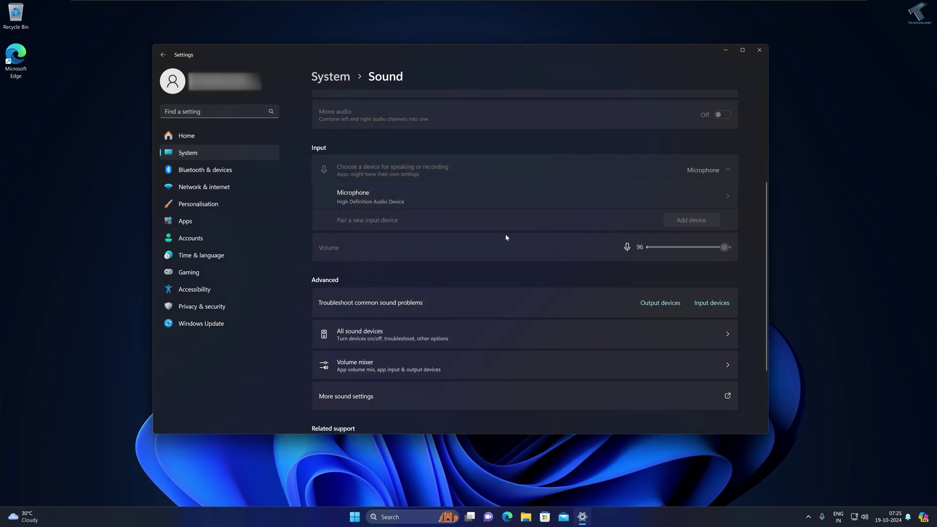
{"action": "left_click", "coordinate": [759, 50]}
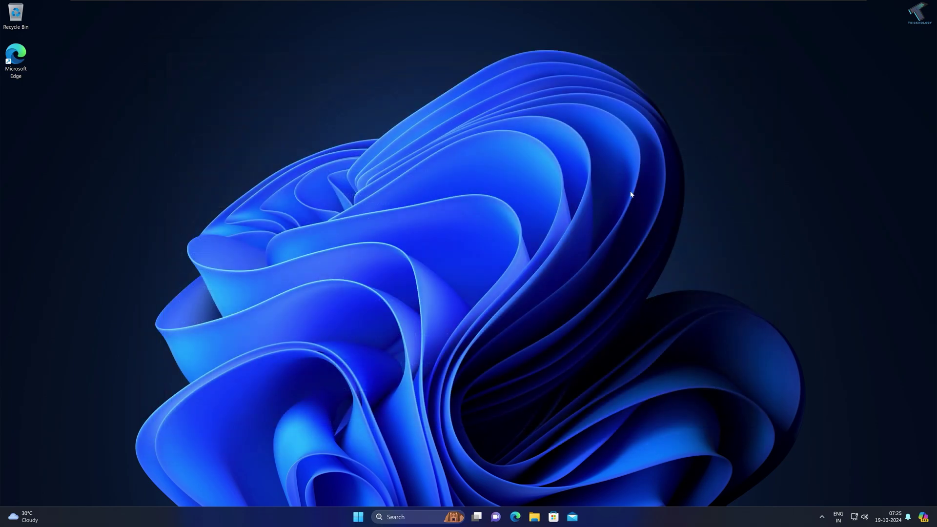
{"action": "left_click", "coordinate": [364, 518]}
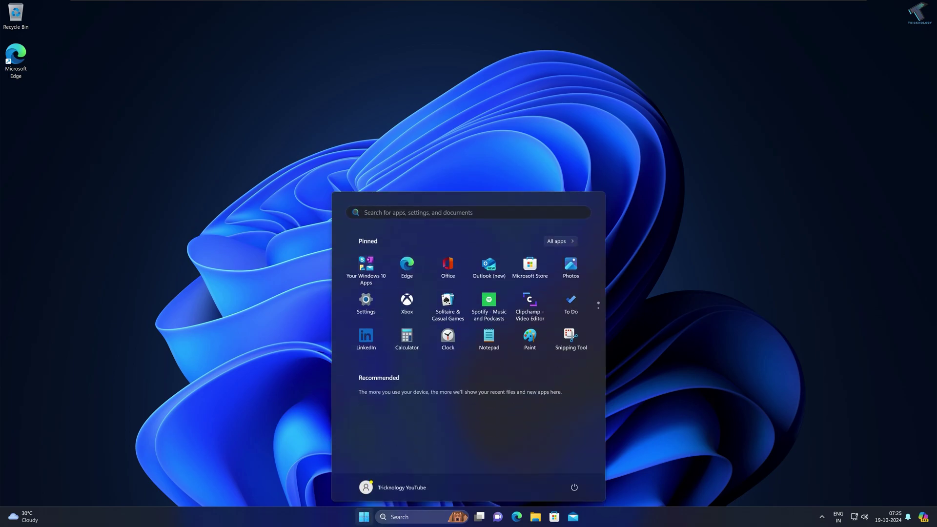
Step: Launch services.msc from the Start menu search
{"action": "type", "text": "services"}
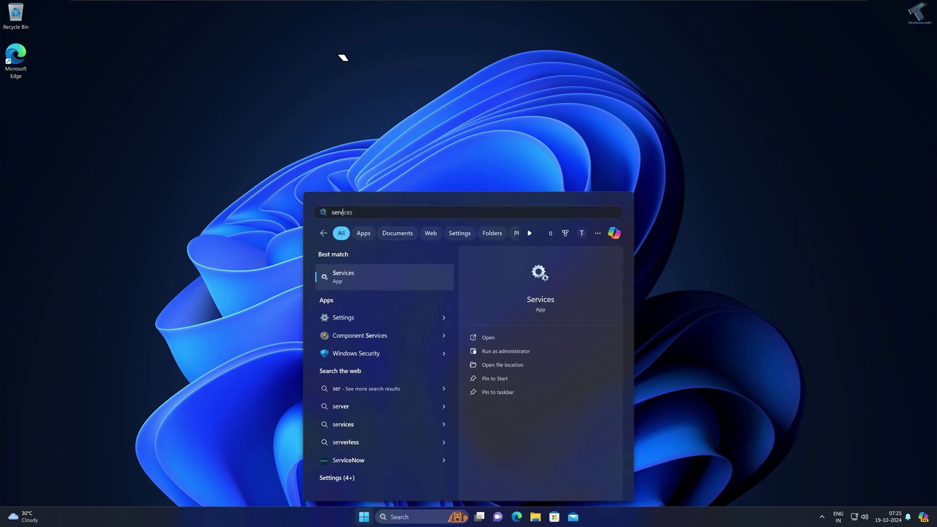
{"action": "type", "text": ".msc"}
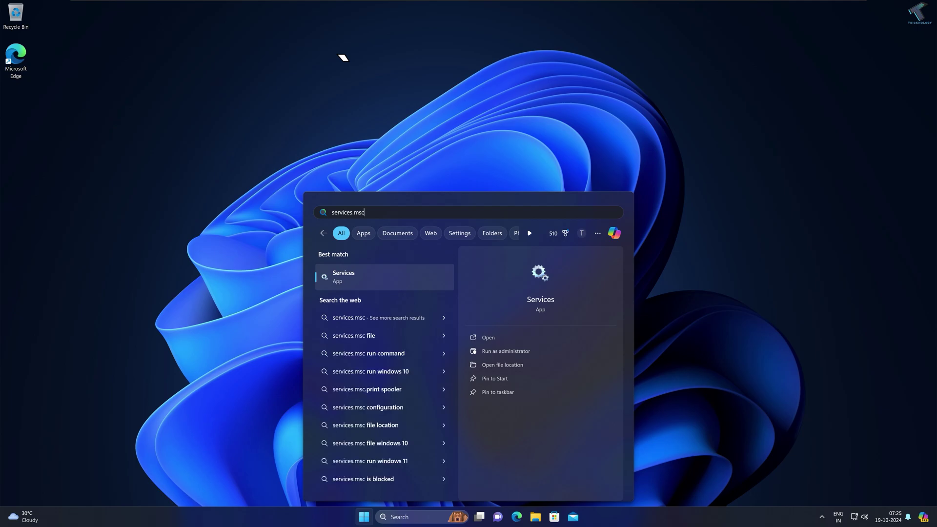
{"action": "key", "text": "Return"}
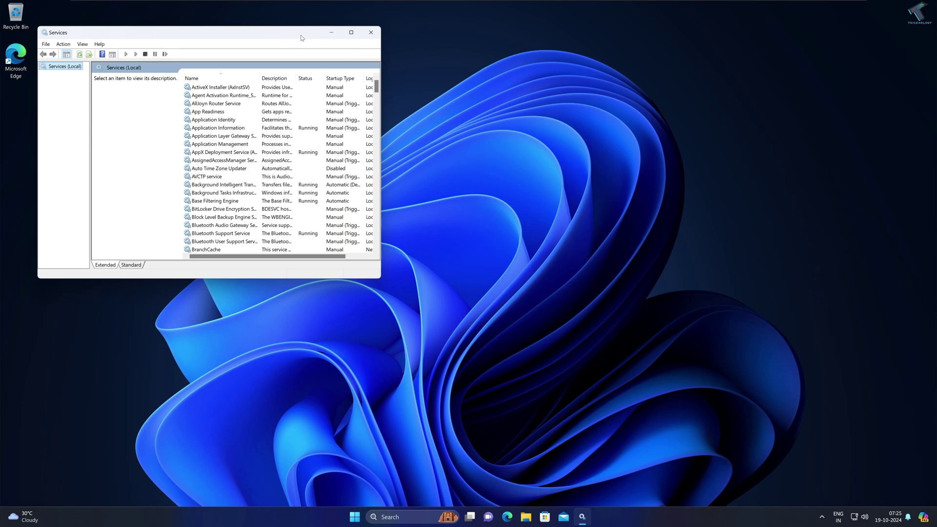
Step: Centre and enlarge the Services window, widen the Name column, and select Windows Audio
{"action": "left_click_drag", "start_coordinate": [303, 39], "coordinate": [529, 66]}
{"action": "left_click", "coordinate": [583, 187]}
{"action": "left_click_drag", "start_coordinate": [600, 114], "coordinate": [601, 244]}
{"action": "left_click", "coordinate": [515, 238]}
{"action": "key", "text": "Down"}
{"action": "key", "text": "Down"}
{"action": "scroll", "coordinate": [515, 247], "scroll_direction": "down", "scroll_amount": 3}
{"action": "scroll", "coordinate": [515, 247], "scroll_direction": "down", "scroll_amount": 1}
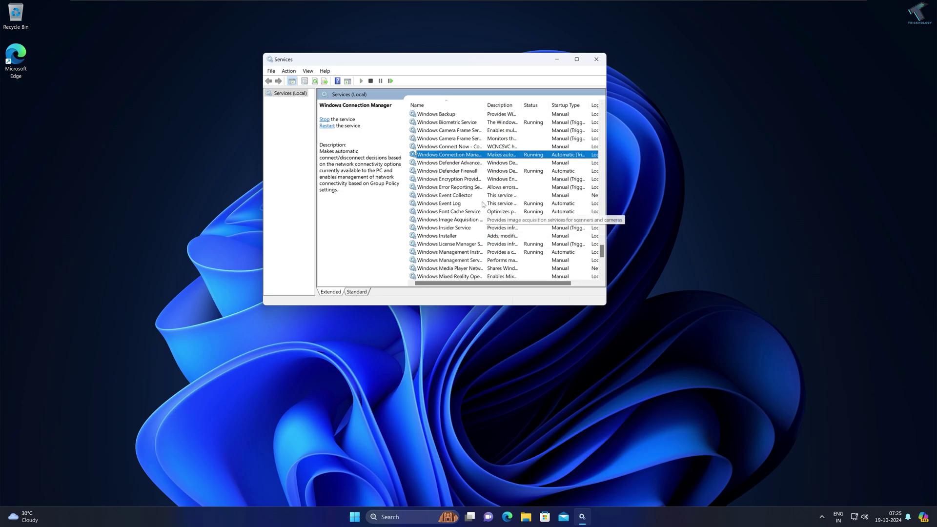
{"action": "scroll", "coordinate": [483, 205], "scroll_direction": "up", "scroll_amount": 4}
{"action": "left_click", "coordinate": [445, 196]}
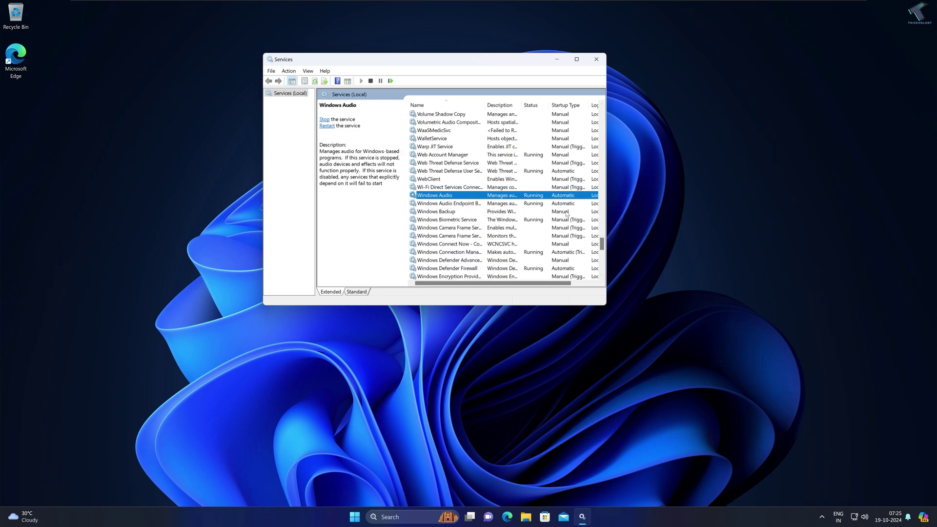
{"action": "left_click_drag", "start_coordinate": [605, 307], "coordinate": [708, 340]}
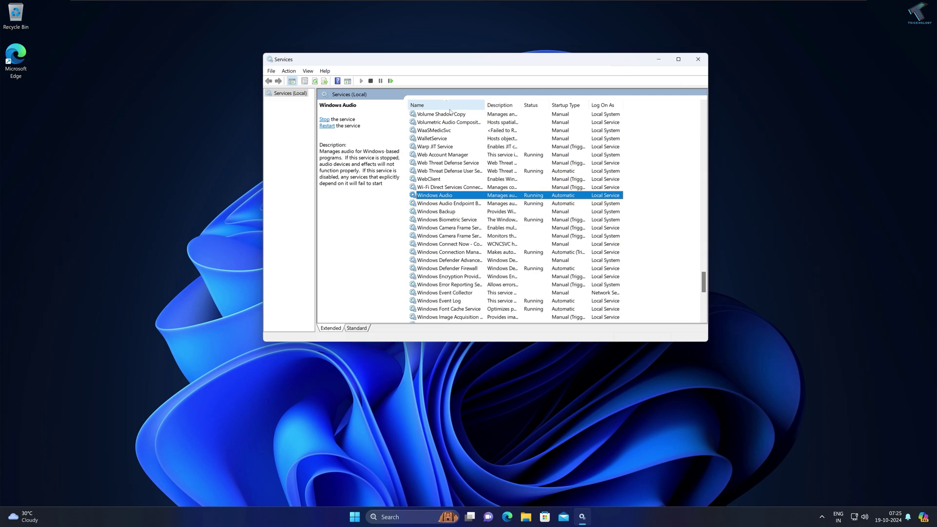
{"action": "double_click", "coordinate": [485, 105]}
{"action": "left_click", "coordinate": [463, 204]}
{"action": "left_click", "coordinate": [449, 195]}
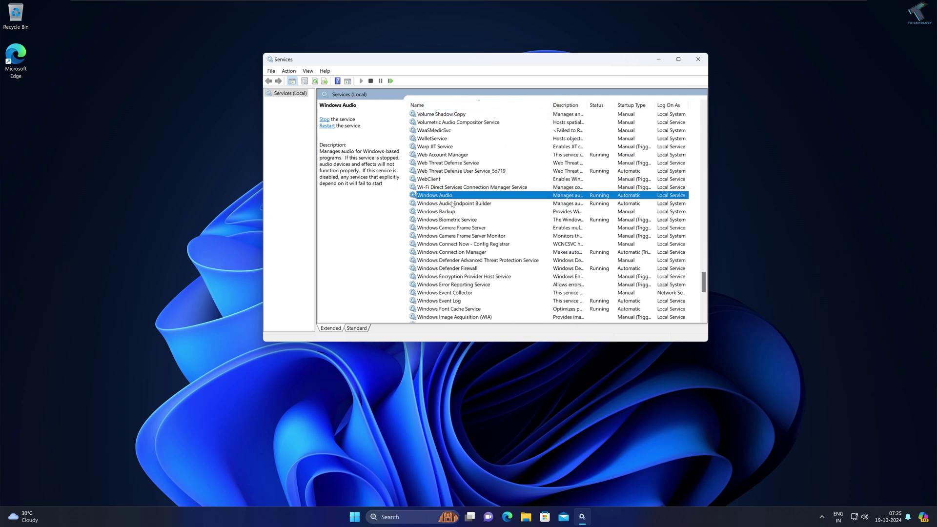
{"action": "left_click", "coordinate": [449, 204]}
{"action": "left_click", "coordinate": [448, 196]}
Step: Set the Windows Audio startup type to Automatic and apply it
{"action": "right_click", "coordinate": [449, 198]}
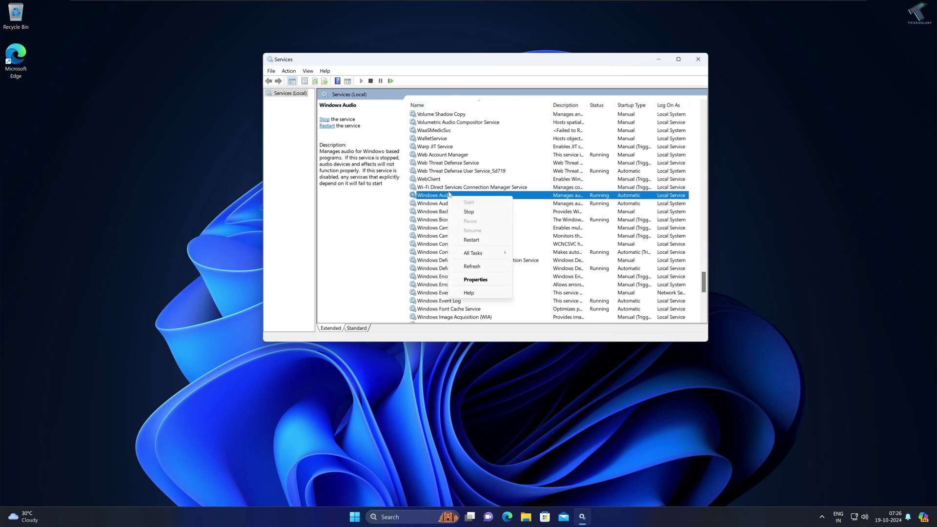
{"action": "left_click", "coordinate": [491, 282]}
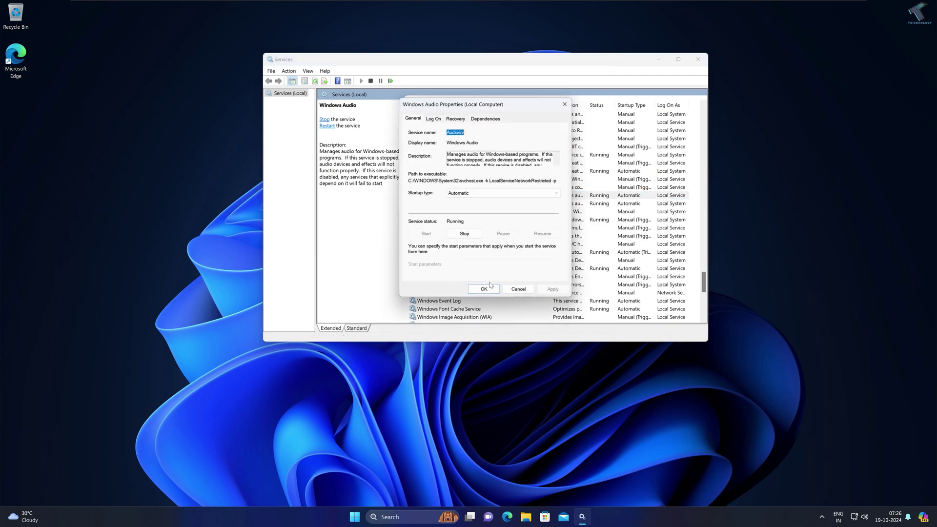
{"action": "left_click", "coordinate": [488, 193]}
{"action": "left_click", "coordinate": [484, 205]}
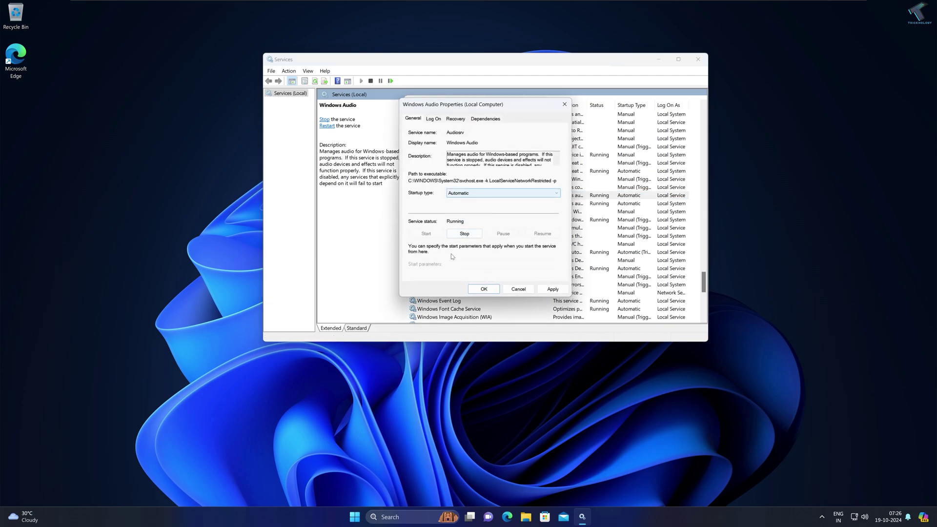
{"action": "left_click", "coordinate": [553, 289]}
{"action": "left_click", "coordinate": [484, 289]}
Step: Set Windows Audio Endpoint Builder's startup type to Automatic, apply, and close Services
{"action": "right_click", "coordinate": [451, 207]}
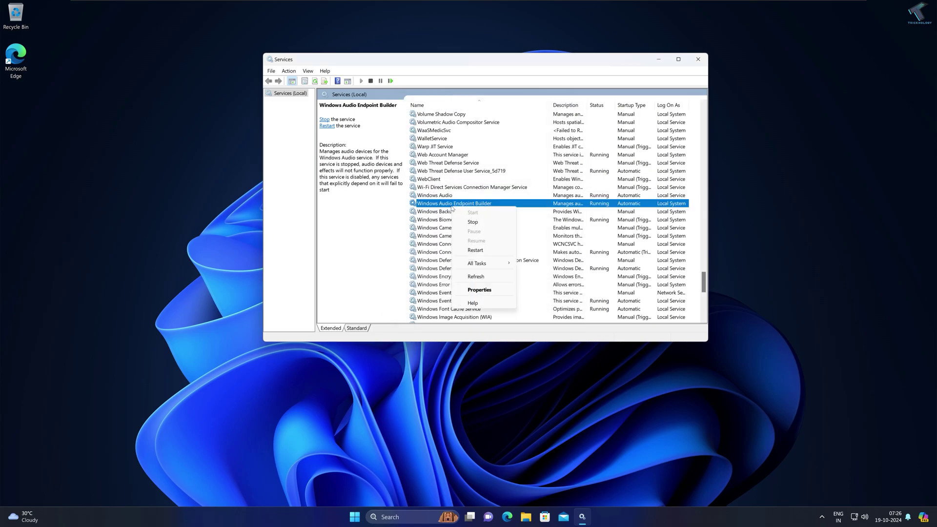
{"action": "left_click", "coordinate": [479, 290]}
{"action": "left_click", "coordinate": [503, 193]}
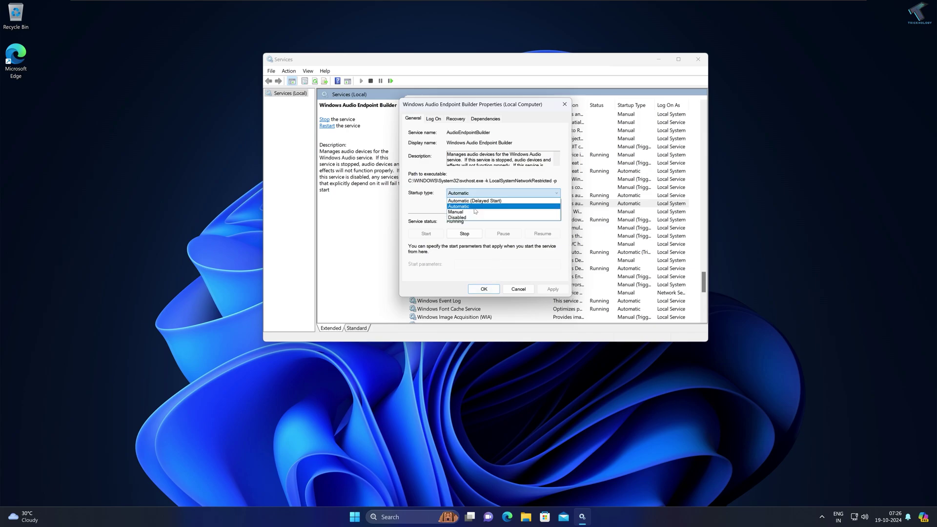
{"action": "left_click", "coordinate": [473, 205]}
{"action": "left_click", "coordinate": [552, 289]}
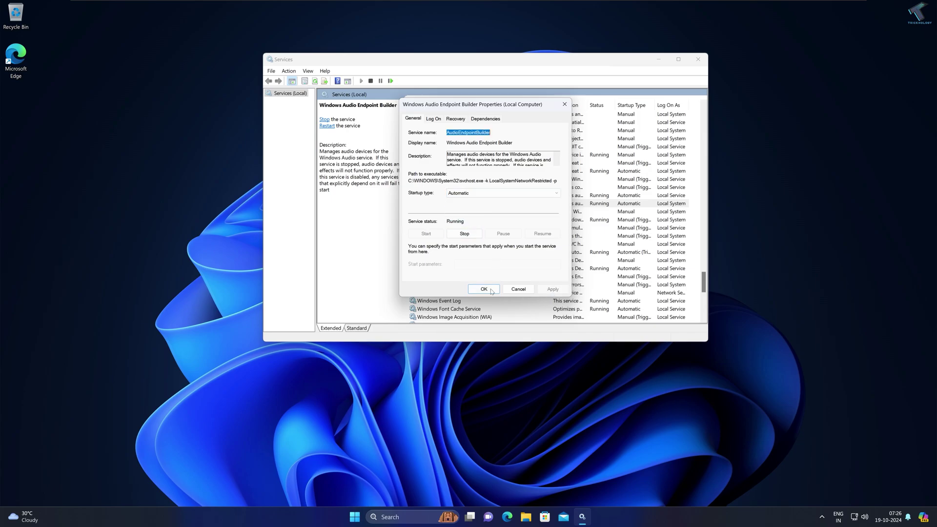
{"action": "left_click", "coordinate": [484, 289]}
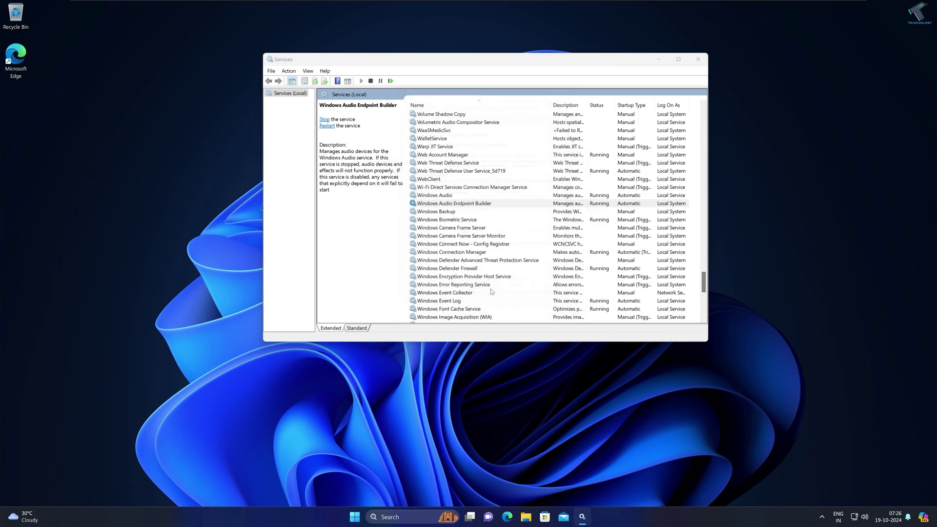
{"action": "left_click", "coordinate": [699, 61]}
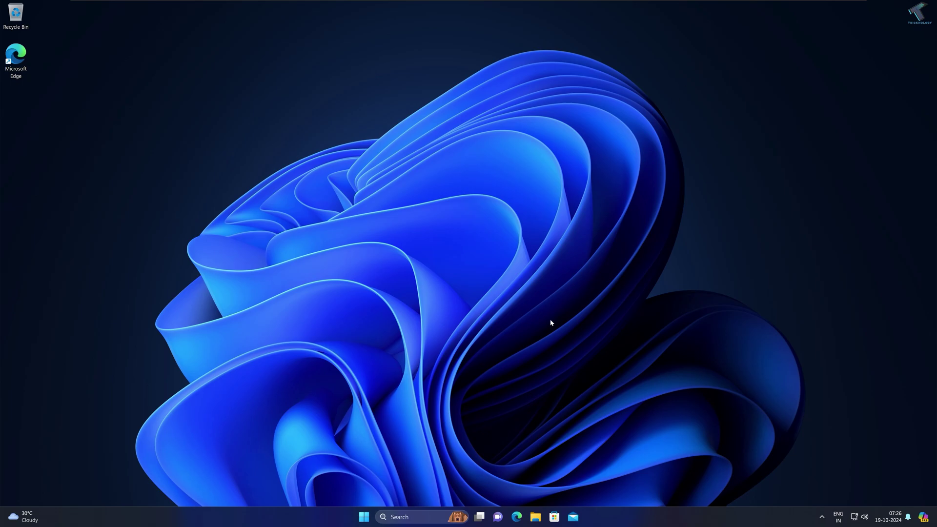
Step: Bring up the Win+X power-user menu from the Start button
{"action": "right_click", "coordinate": [363, 517]}
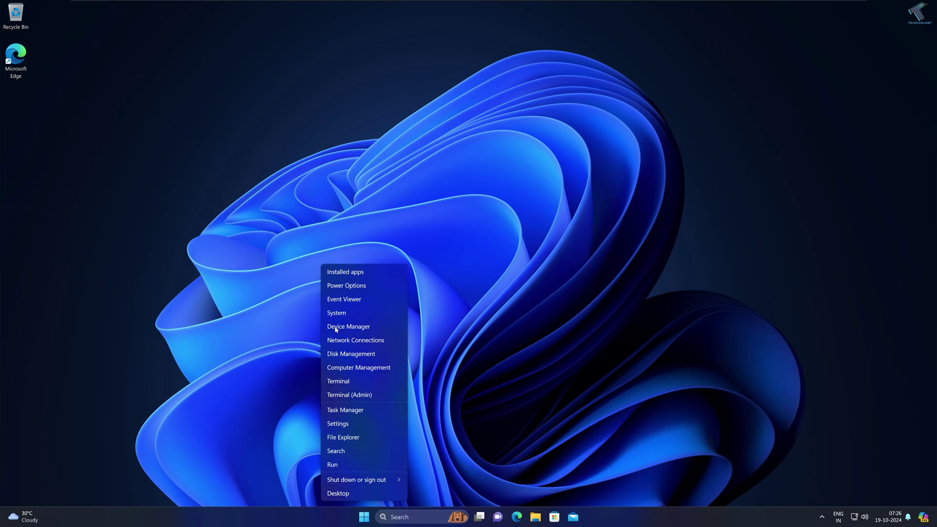
Step: Uninstall the High Definition Audio Device under Sound, video and game controllers, then close Device Manager
{"action": "left_click", "coordinate": [349, 326]}
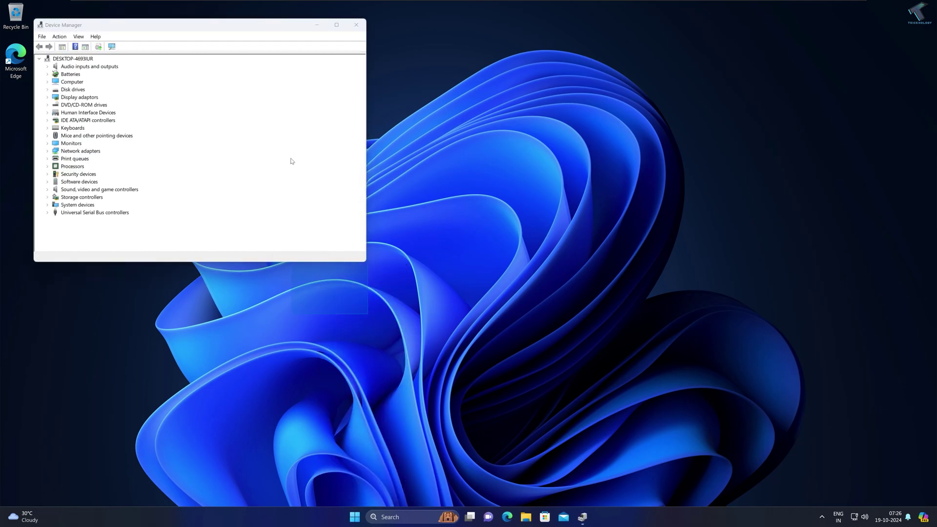
{"action": "left_click_drag", "start_coordinate": [254, 29], "coordinate": [501, 96]}
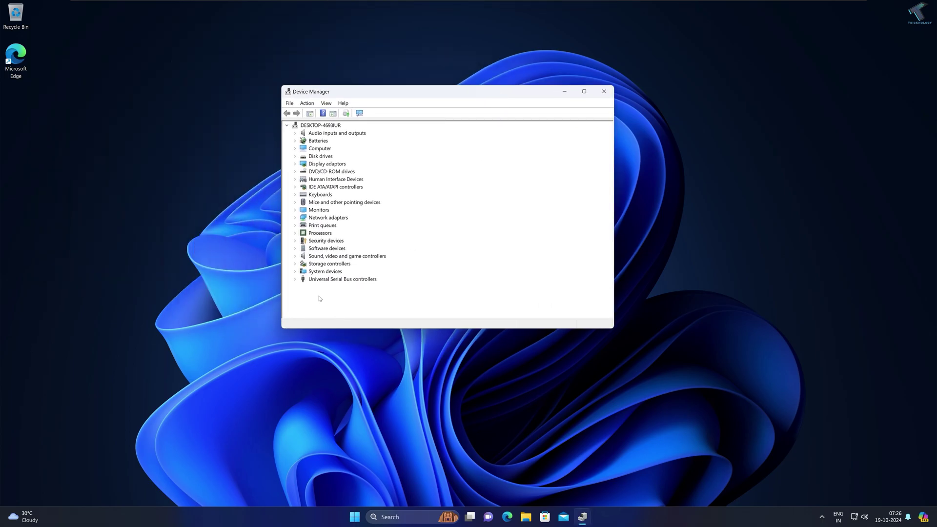
{"action": "left_click", "coordinate": [295, 256]}
{"action": "left_click", "coordinate": [342, 263]}
{"action": "right_click", "coordinate": [342, 263]}
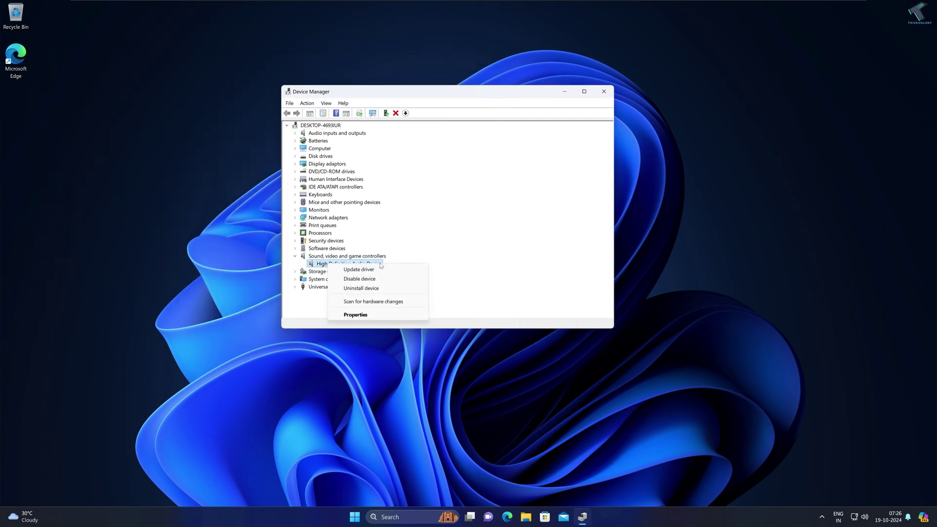
{"action": "left_click", "coordinate": [369, 289]}
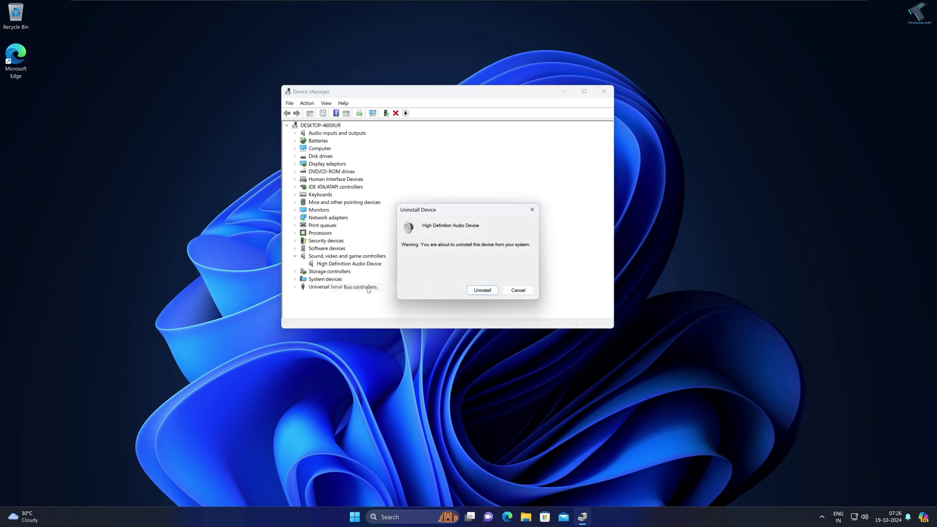
{"action": "left_click", "coordinate": [481, 292]}
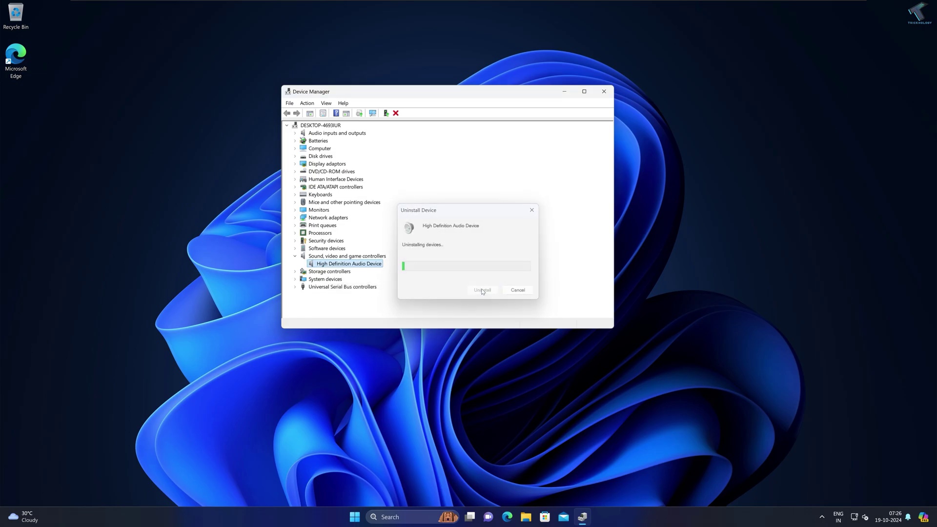
{"action": "left_click", "coordinate": [604, 91]}
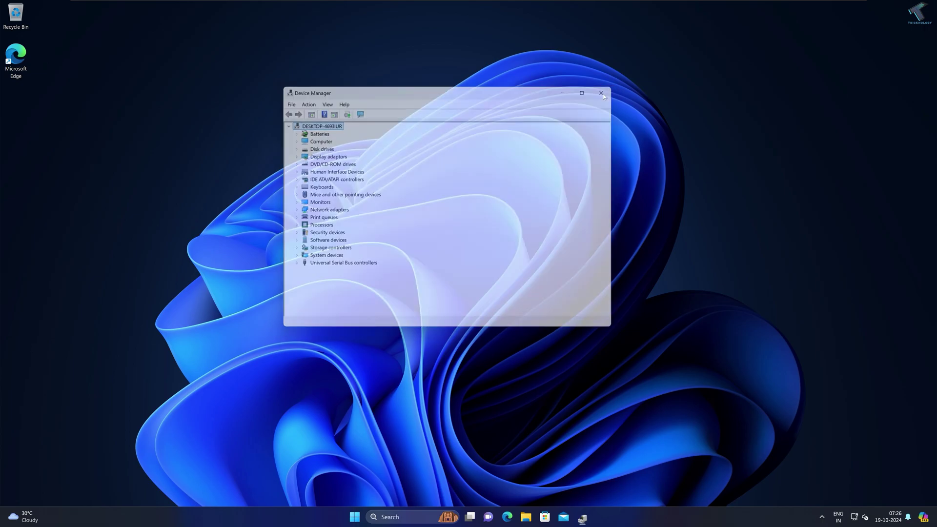
Step: Show the Start menu power options with Restart available
{"action": "left_click", "coordinate": [365, 518]}
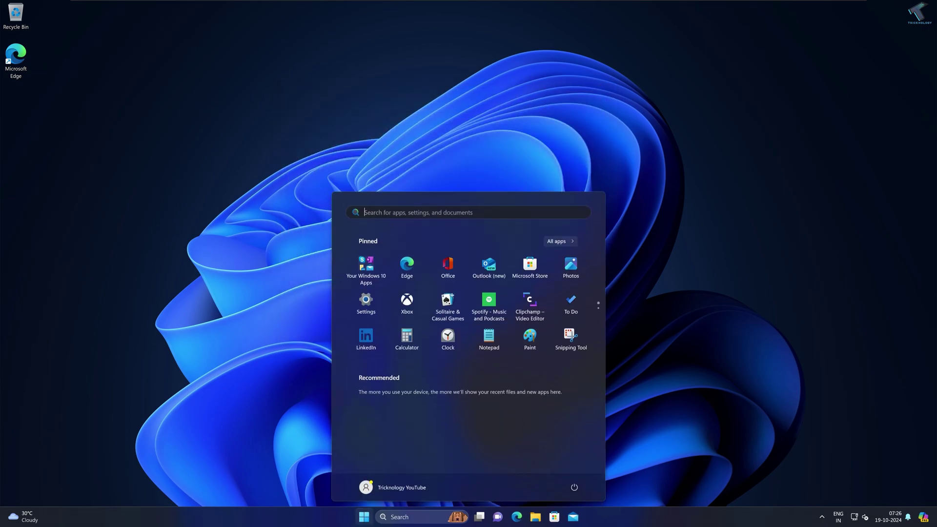
{"action": "left_click", "coordinate": [575, 492]}
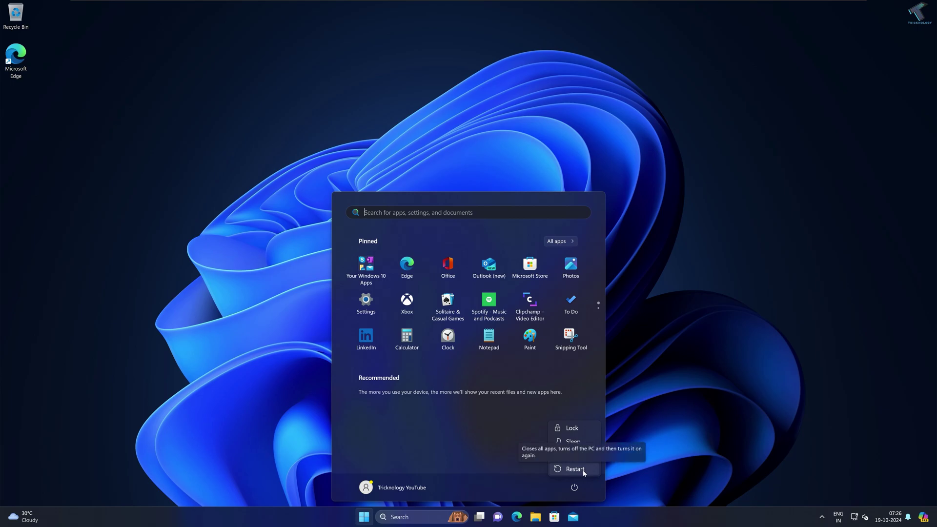
{"action": "left_click", "coordinate": [584, 473]}
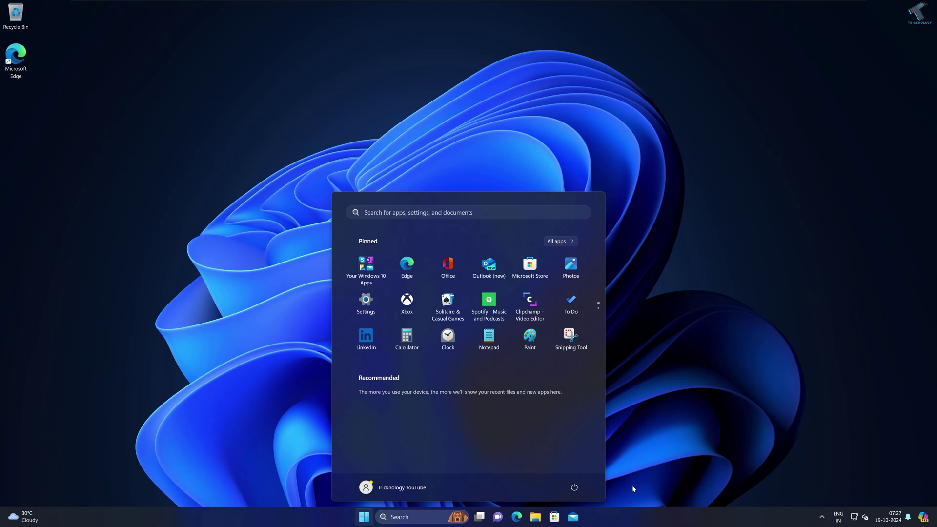
{"action": "left_click", "coordinate": [580, 487]}
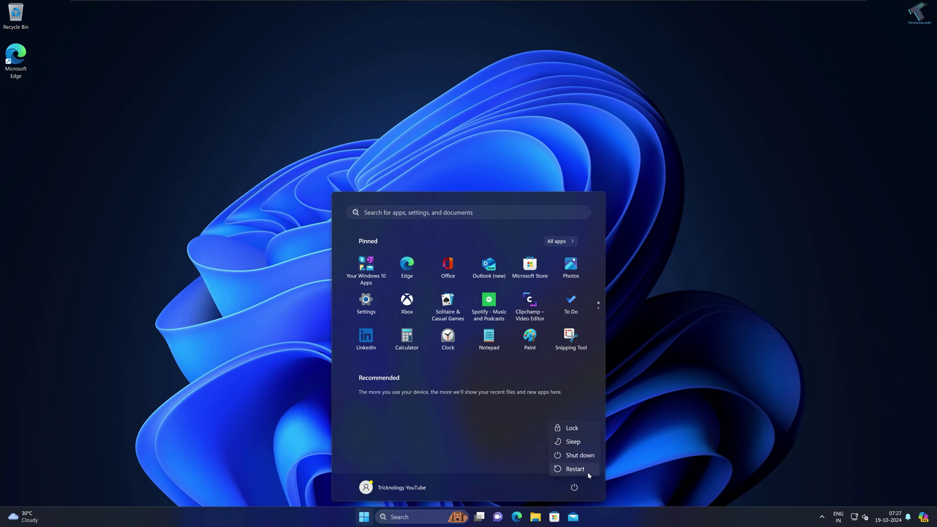